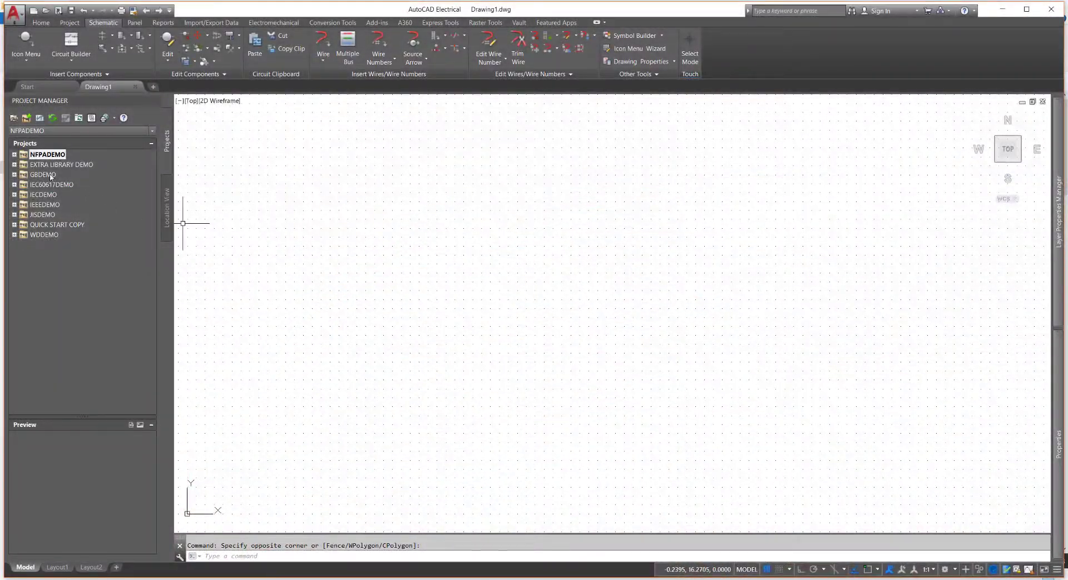
# Open demo04.dwg from the NFPADEMO project's SCHEMATIC folder in Project Manager.
pyautogui.click(14, 154)
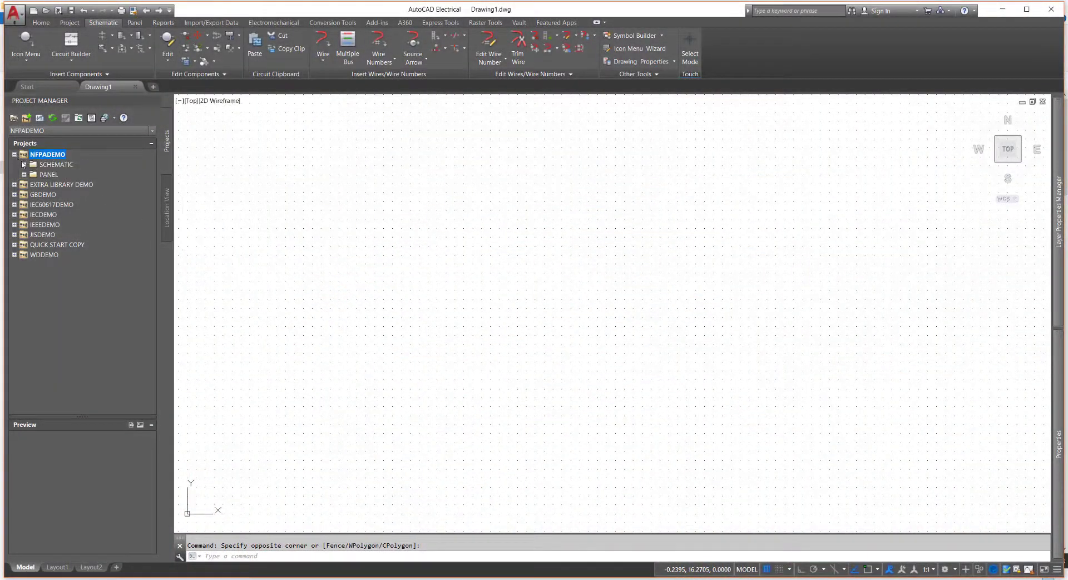
pyautogui.click(24, 165)
pyautogui.rightClick(70, 204)
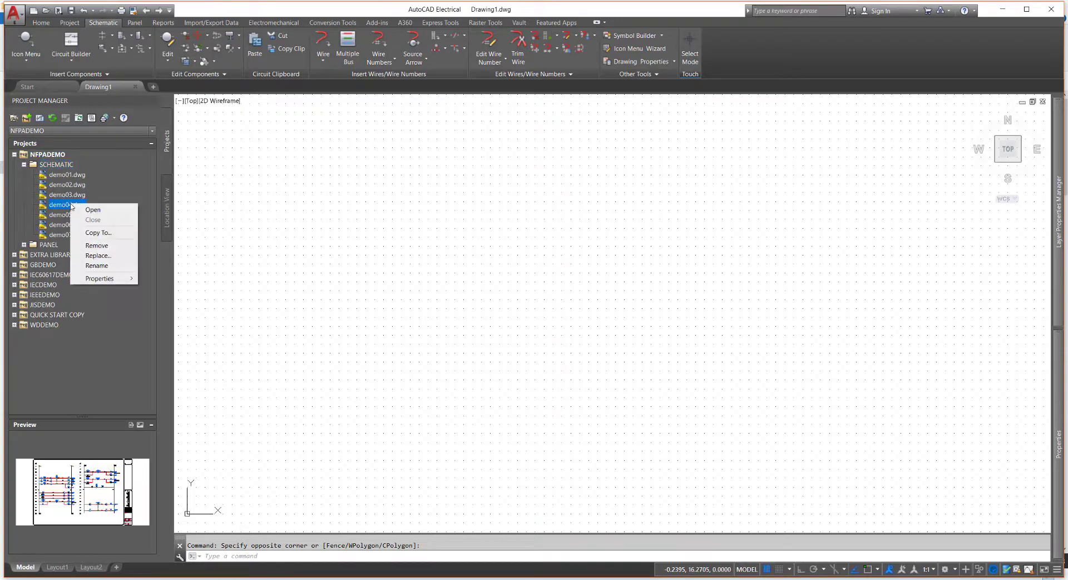
pyautogui.click(89, 210)
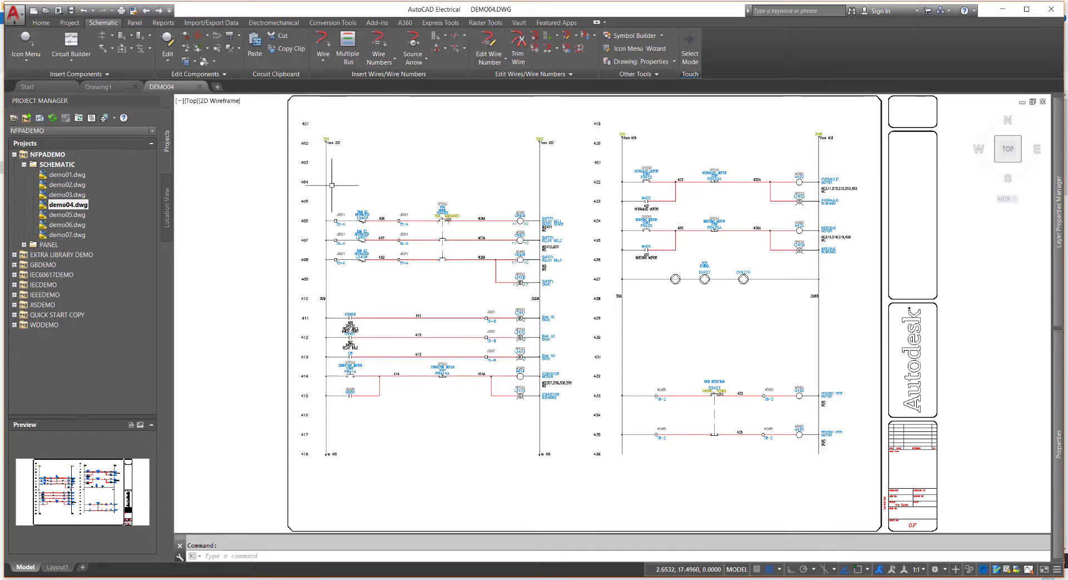
# Choose the From/To schematic report with the Project scope in Schematic Reports.
pyautogui.click(162, 24)
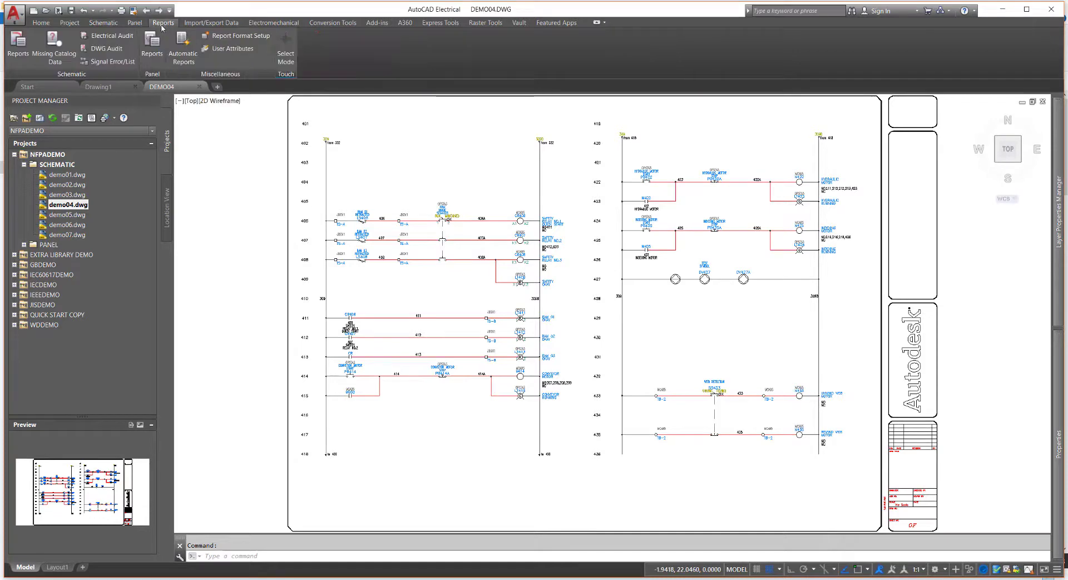
pyautogui.click(17, 44)
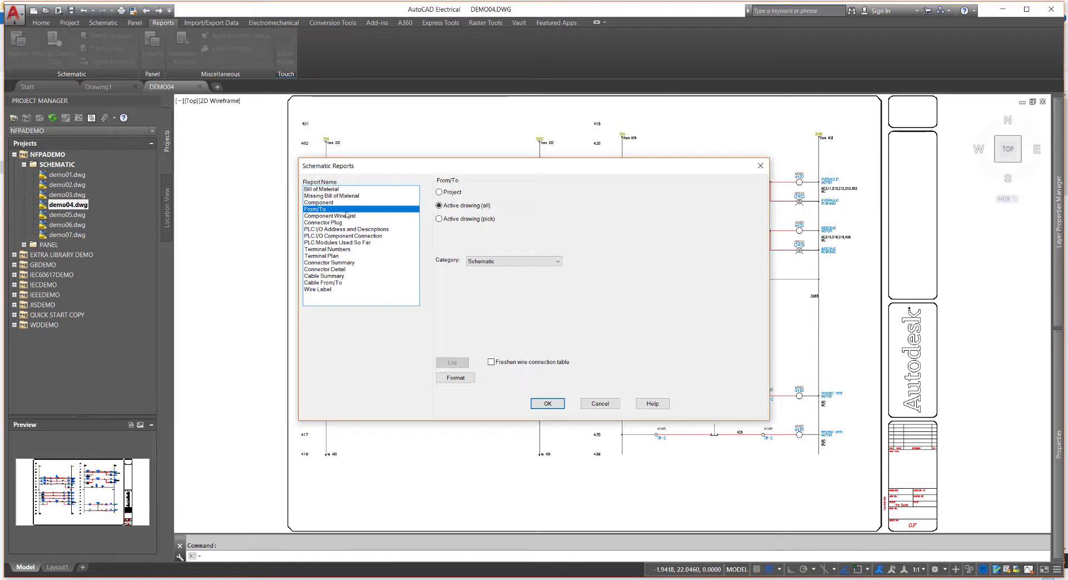
pyautogui.click(439, 192)
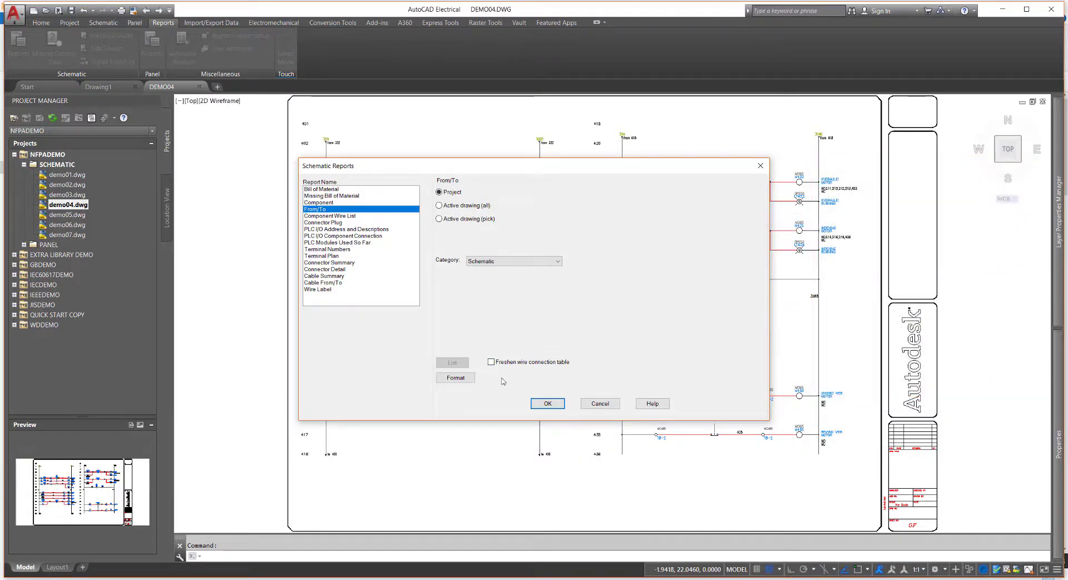
# Process all project drawings and pair MCAB5 as the From location with OPSTA3 as To.
pyautogui.click(548, 404)
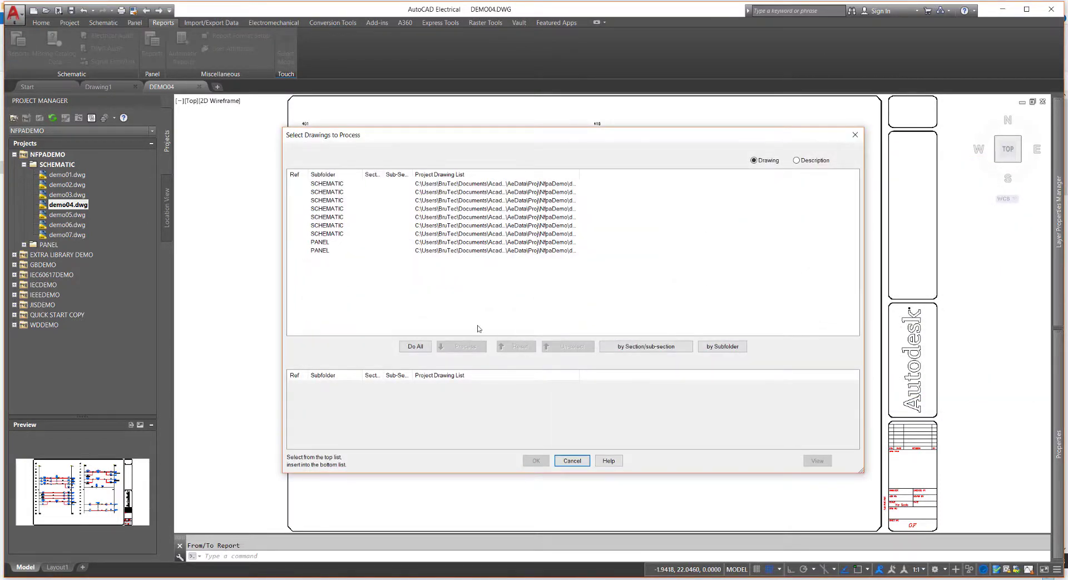
pyautogui.click(416, 346)
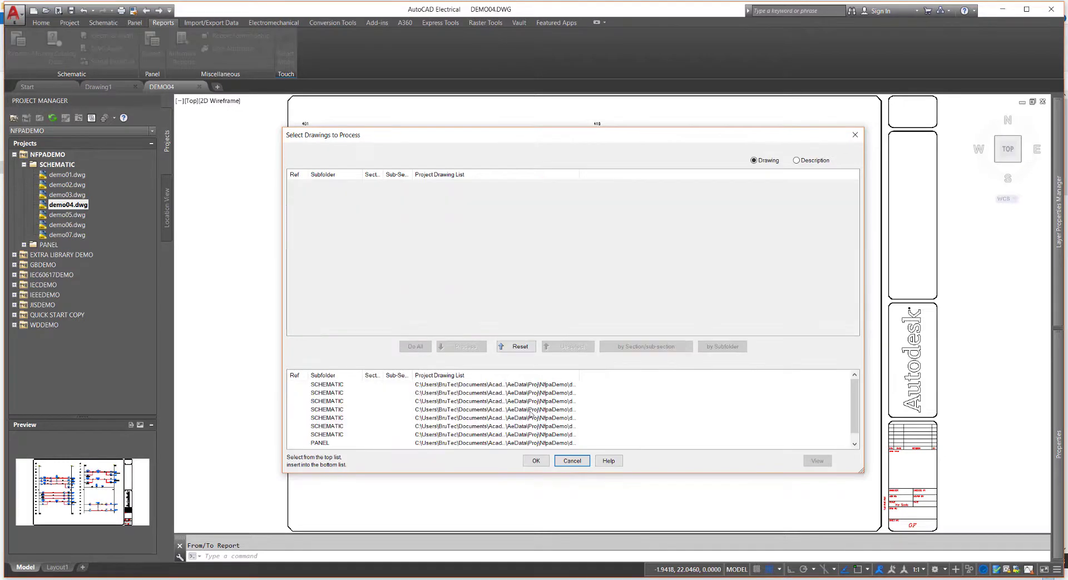
pyautogui.click(536, 461)
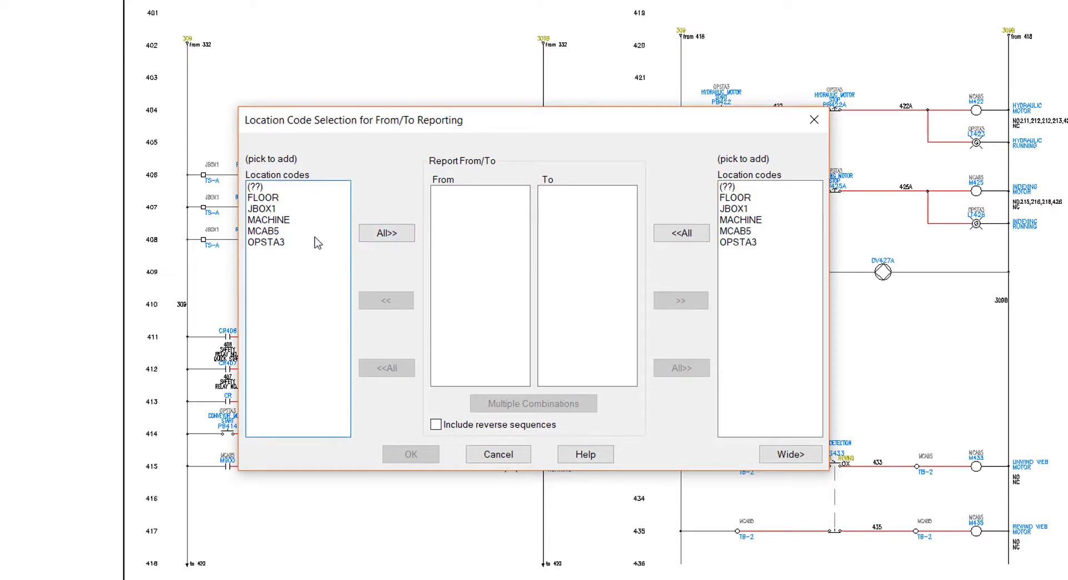
pyautogui.click(273, 231)
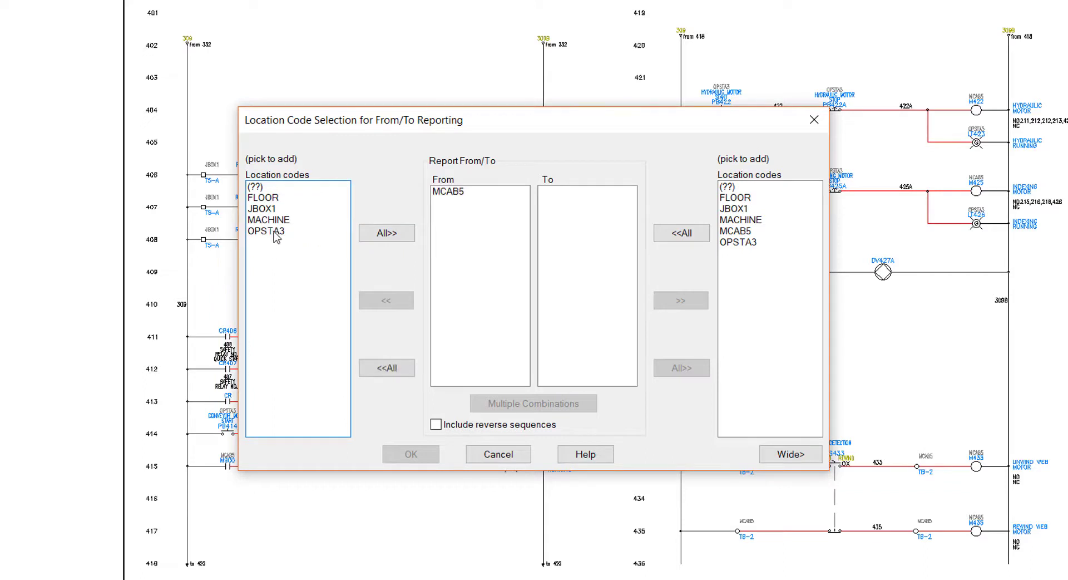
pyautogui.click(745, 242)
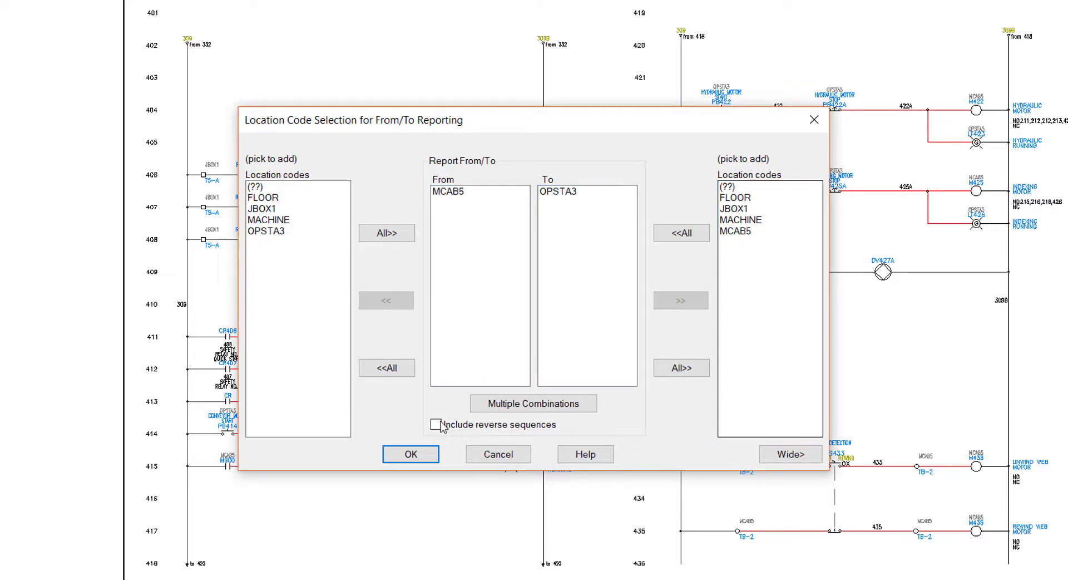
# Generate the 36-record report and save it in Excel format as WIREFRM2.XLS.
pyautogui.click(410, 454)
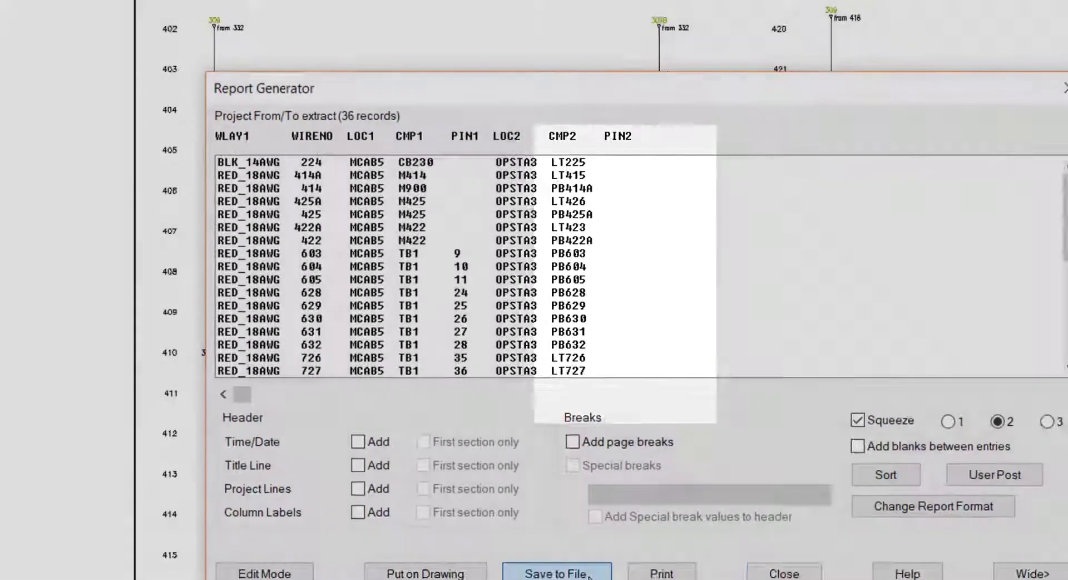
pyautogui.click(477, 565)
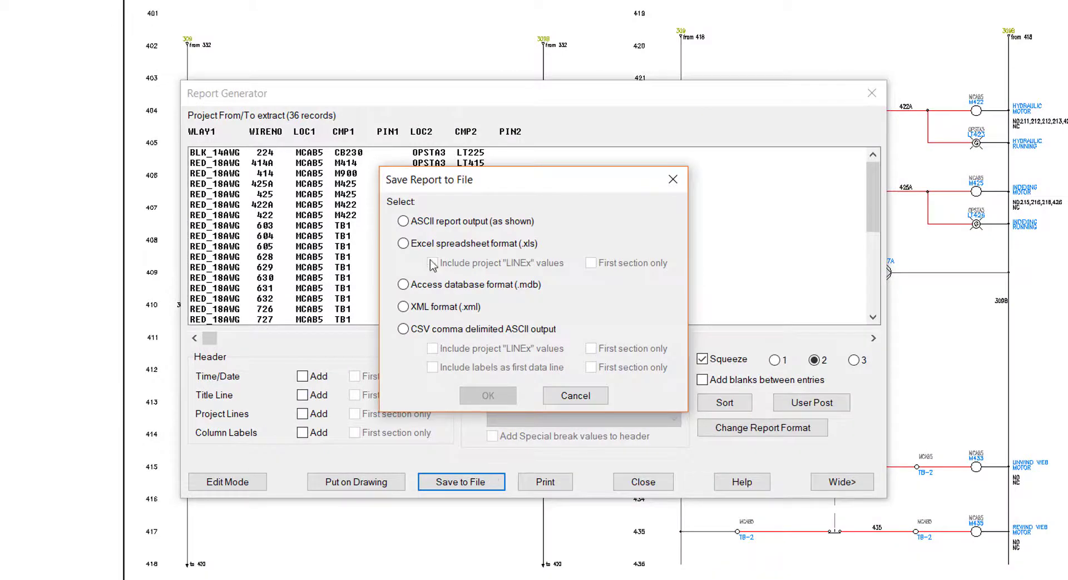
pyautogui.click(422, 244)
pyautogui.click(490, 395)
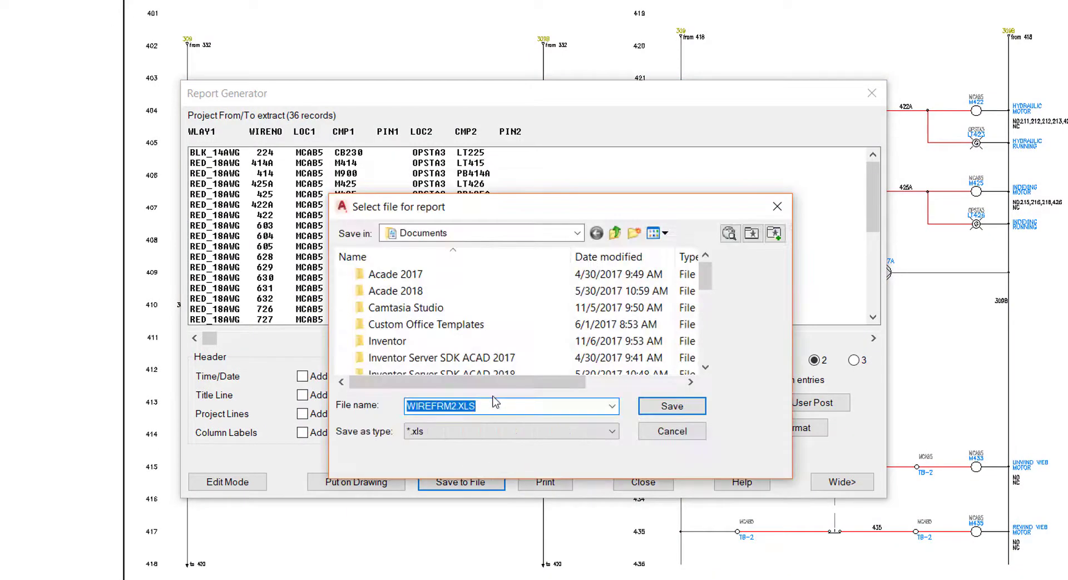
pyautogui.click(641, 411)
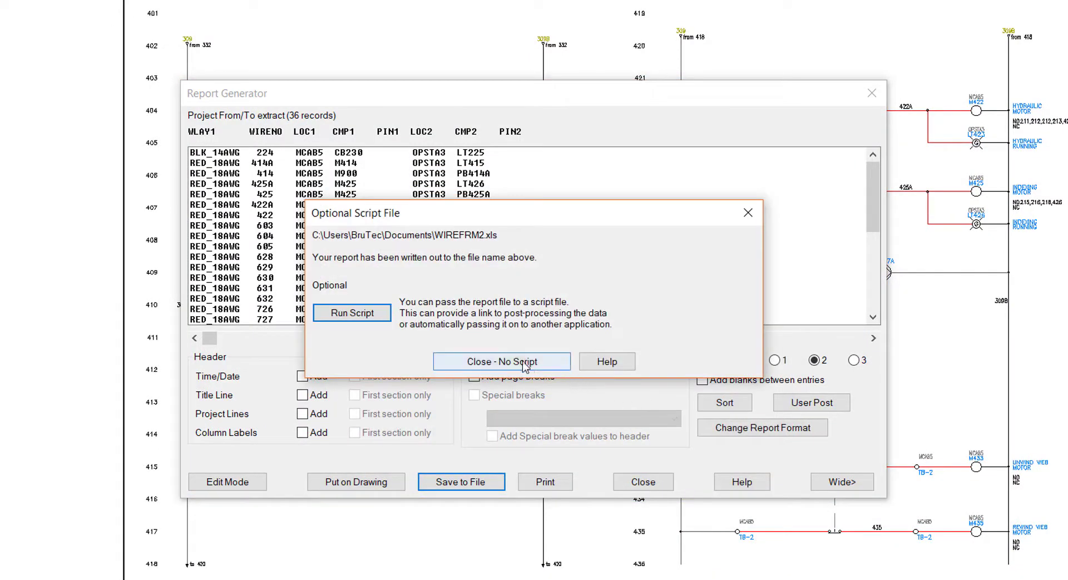
# Close the report generator without a script and dismiss the location selection.
pyautogui.click(518, 363)
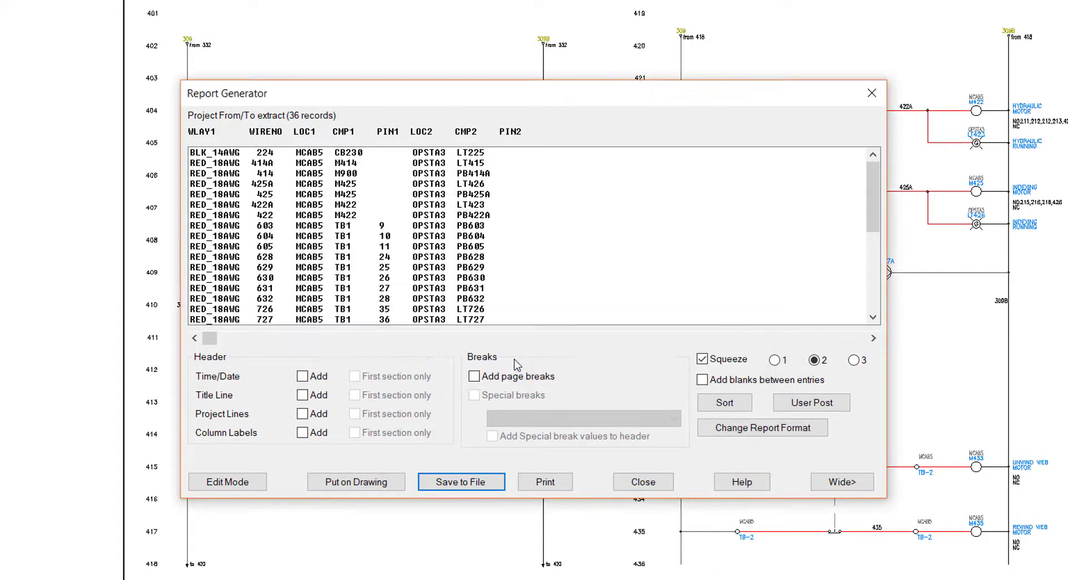
pyautogui.click(634, 482)
pyautogui.click(516, 455)
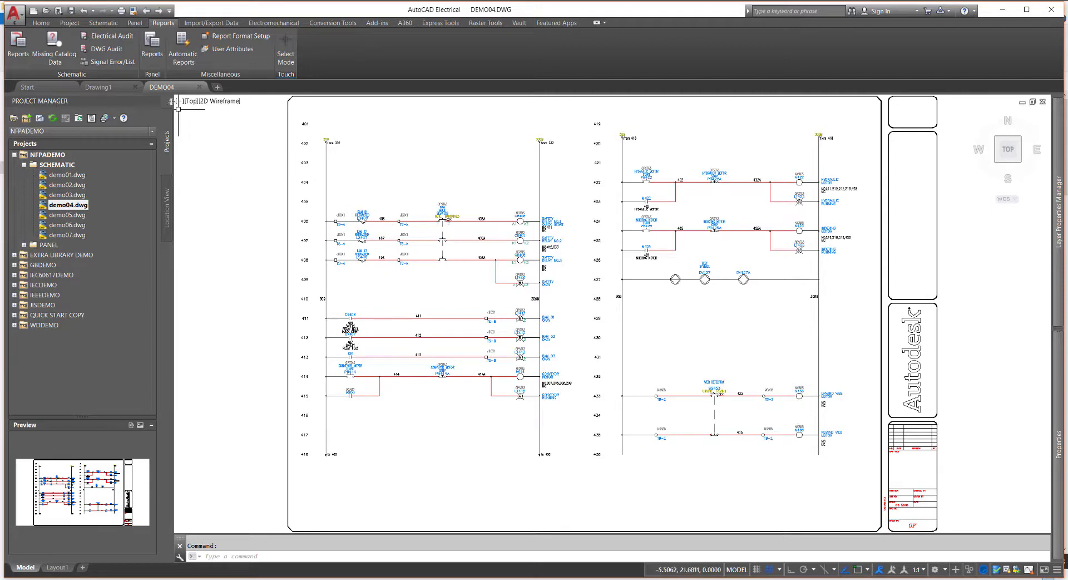
# Run Electrical Audit on the Nfpademo project and expand its details to list the 57 issues.
pyautogui.click(111, 36)
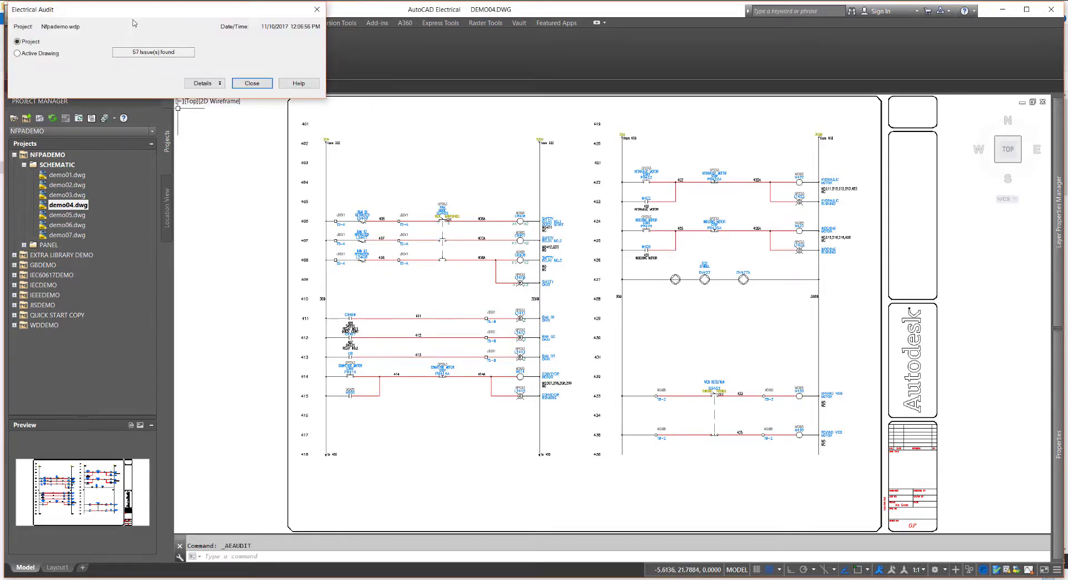
pyautogui.moveTo(140, 7); pyautogui.dragTo(535, 123)
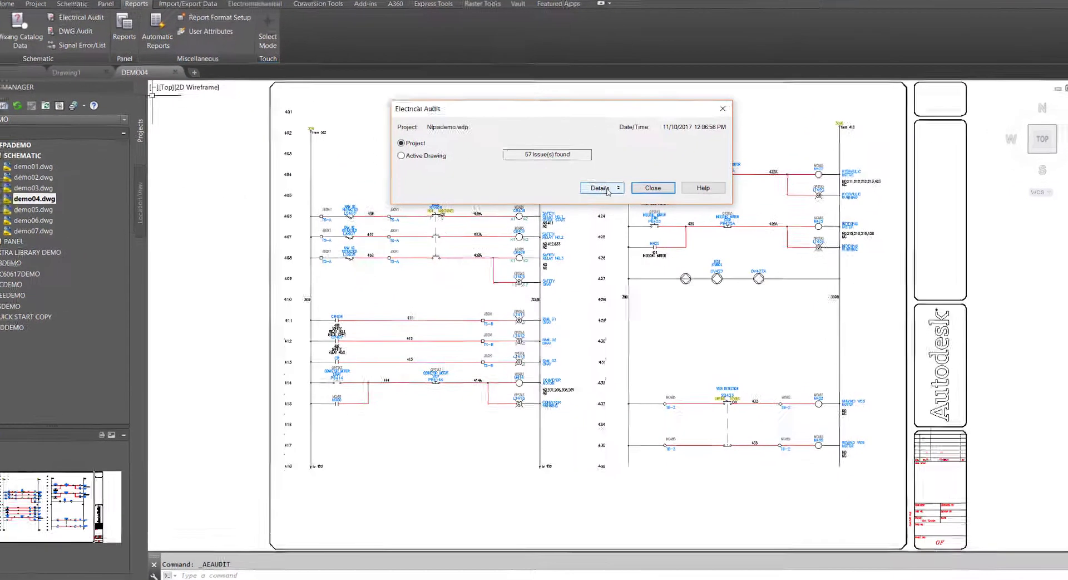
pyautogui.click(600, 195)
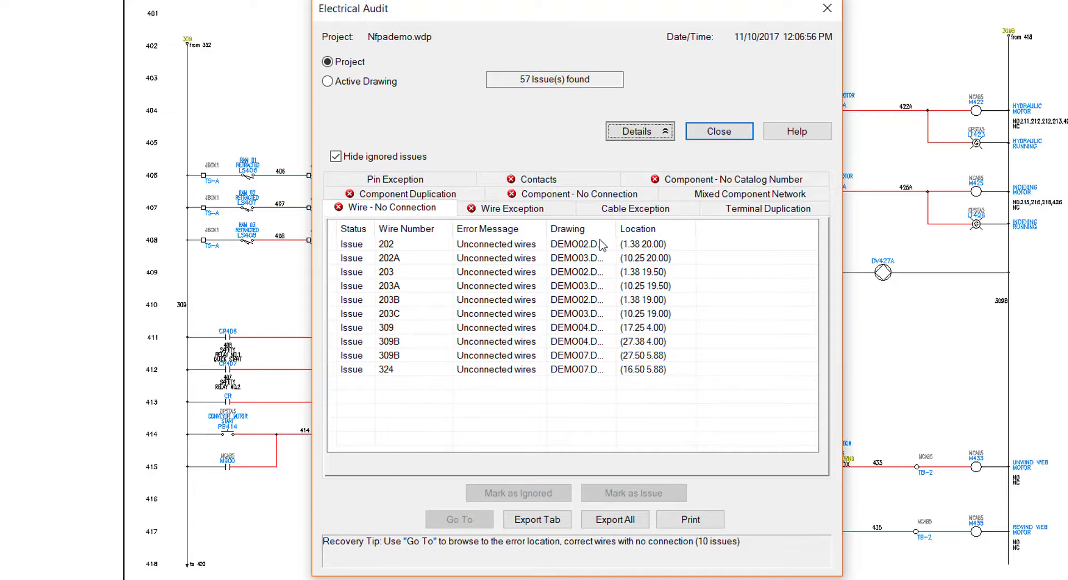
# Review the No Catalog Number and No Connection issues, then go to wire 202 in DEMO02.
pyautogui.click(696, 180)
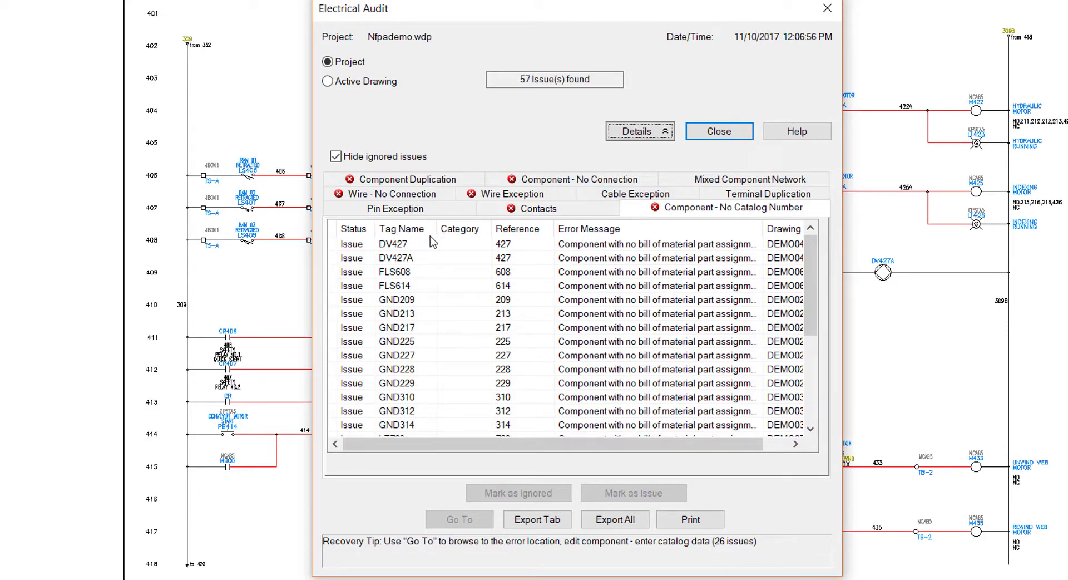
pyautogui.click(432, 197)
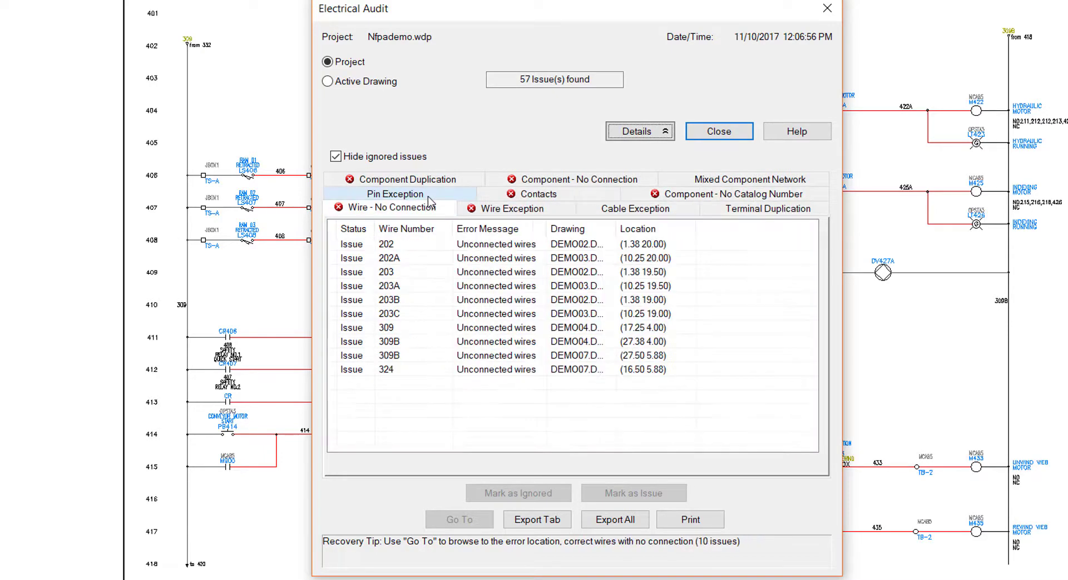
pyautogui.click(368, 248)
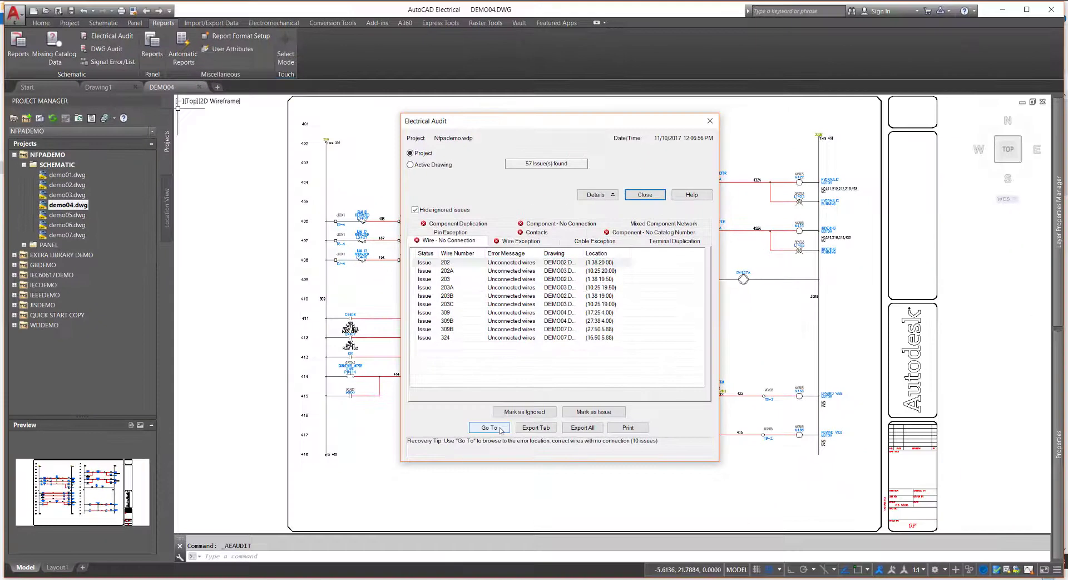
pyautogui.click(496, 448)
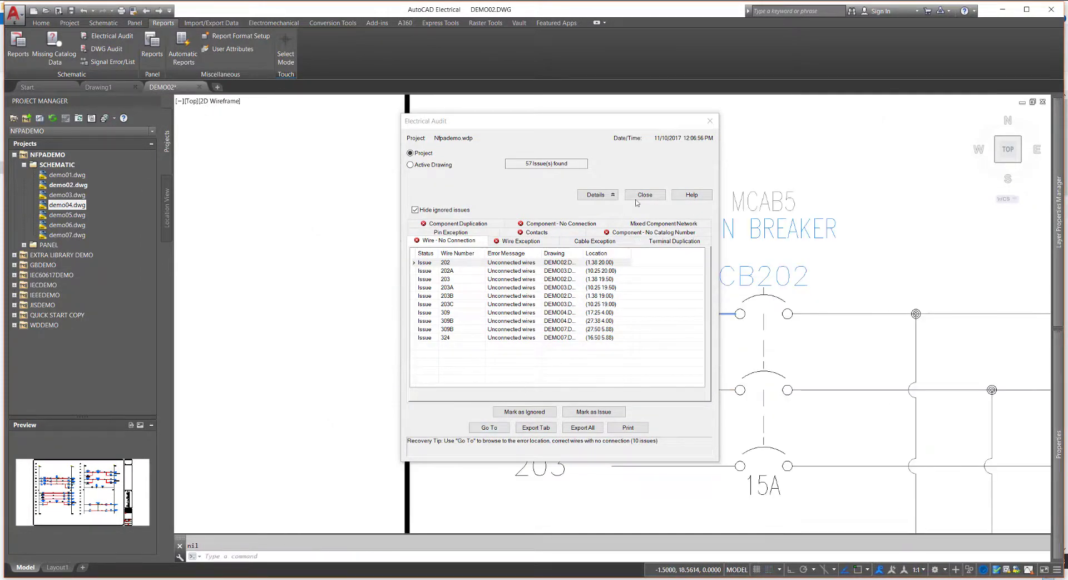
# Ignore unconnected wires 202, 203 and 203B, then show ignored issues in the list.
pyautogui.moveTo(607, 122); pyautogui.dragTo(401, 146)
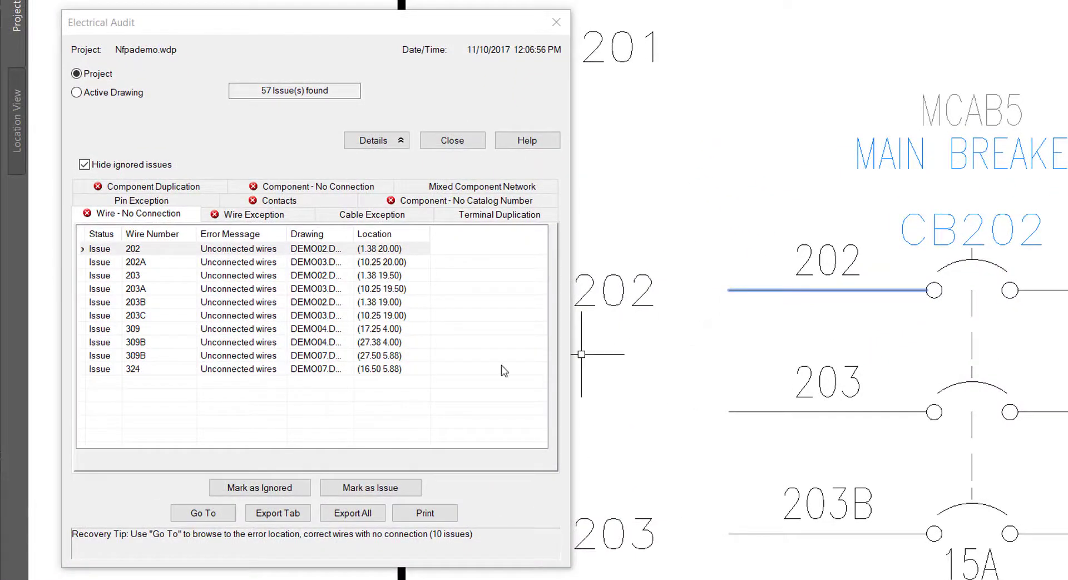
pyautogui.click(277, 488)
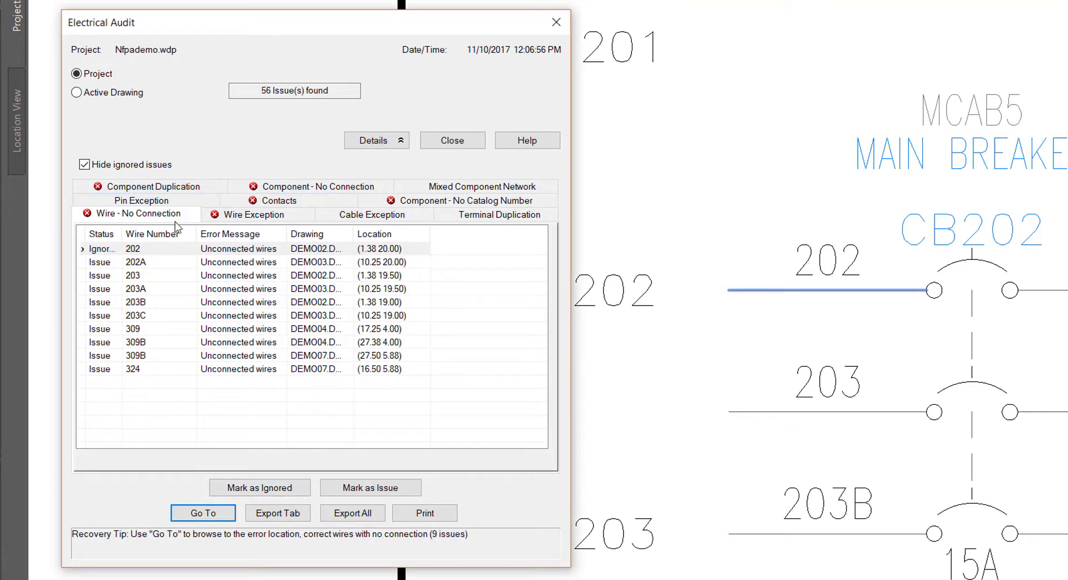
pyautogui.click(154, 274)
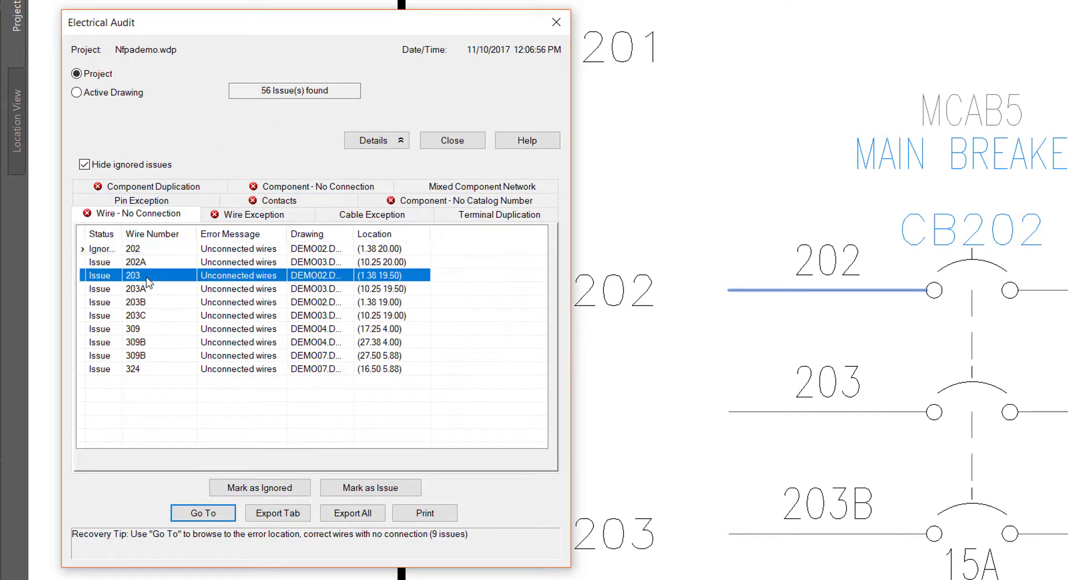
pyautogui.click(272, 491)
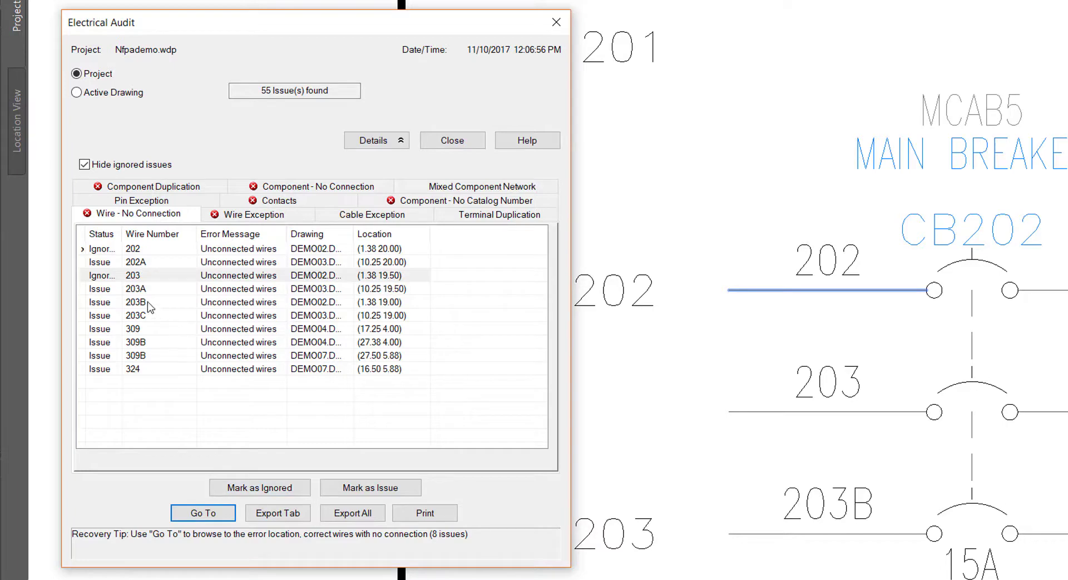
pyautogui.click(152, 302)
pyautogui.click(279, 488)
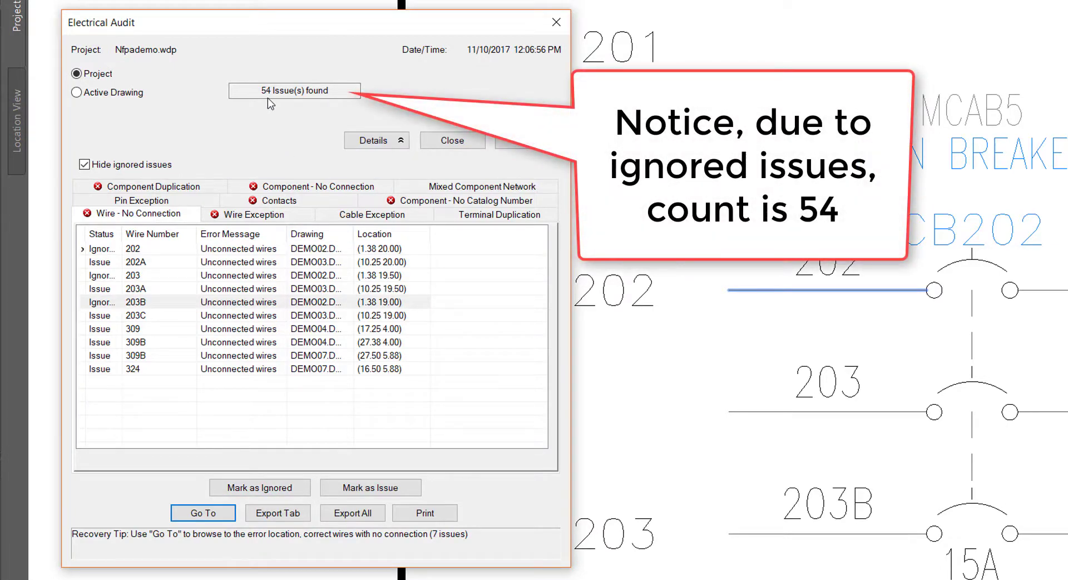
pyautogui.click(84, 165)
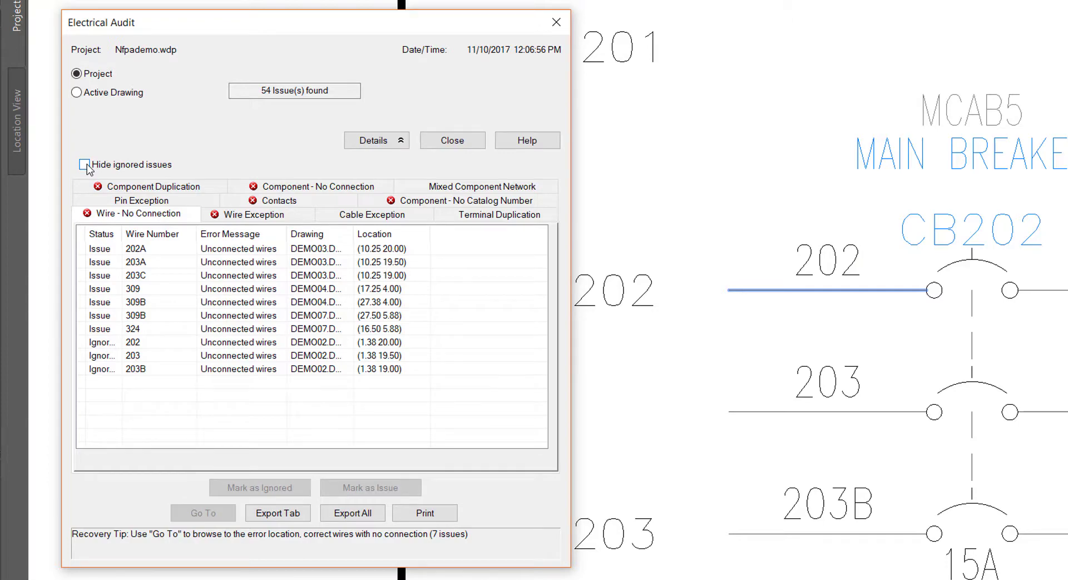
# Hide the ignored issues again and close the Electrical Audit dialog.
pyautogui.click(85, 165)
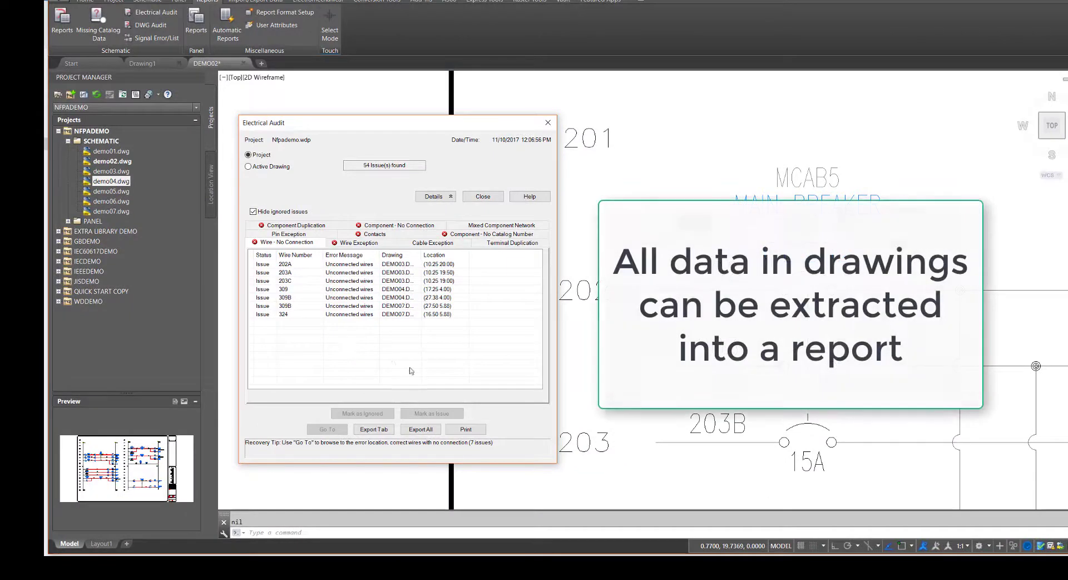
pyautogui.click(483, 197)
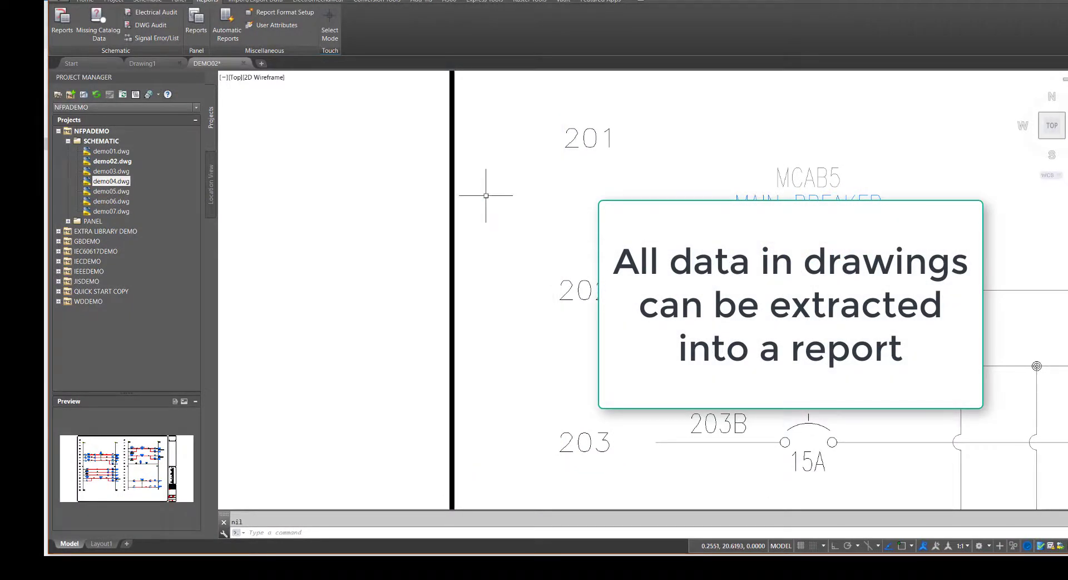